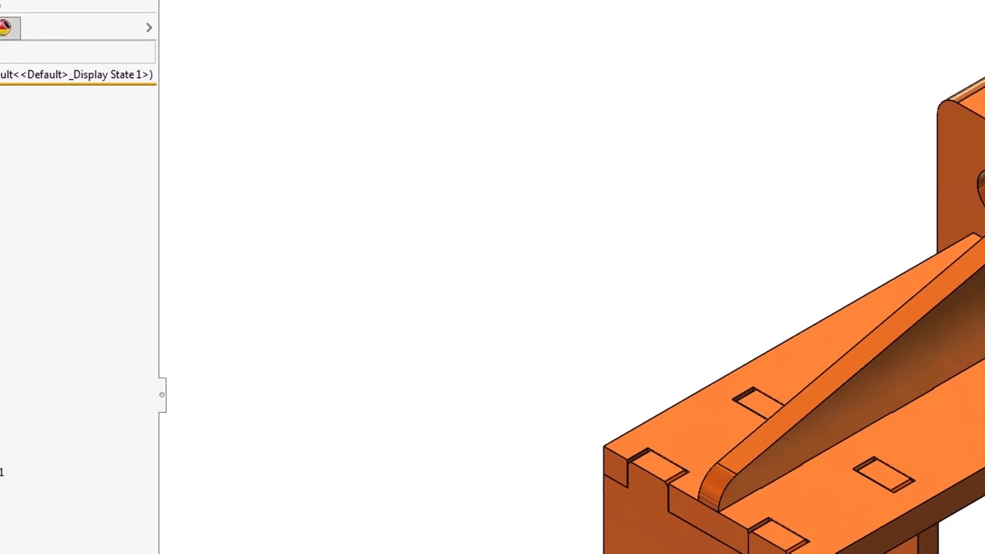
Select the back plate body and hide it
click(793, 273)
click(794, 273)
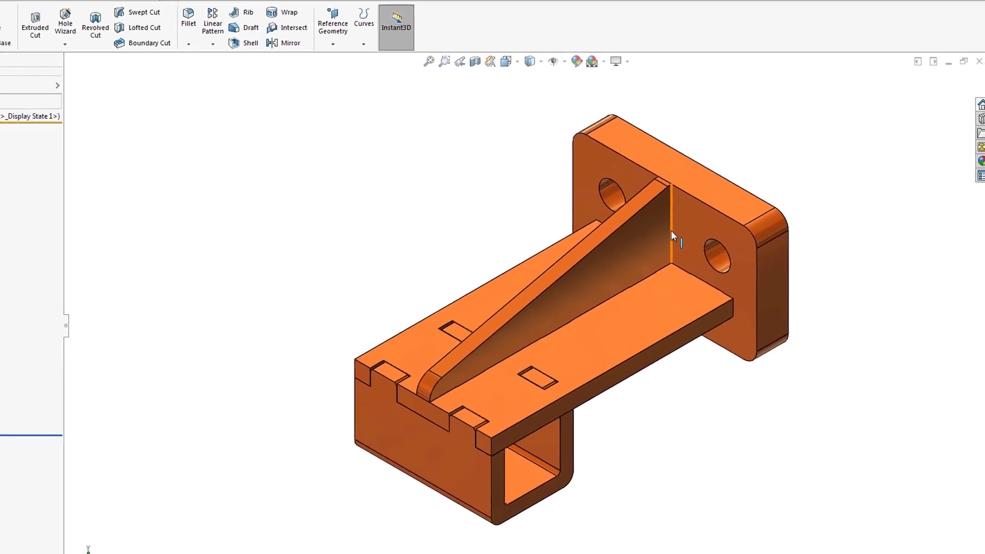
click(747, 181)
Orbit to view the support from below, then return to the isometric view
middle_drag(747, 184, 638, 235)
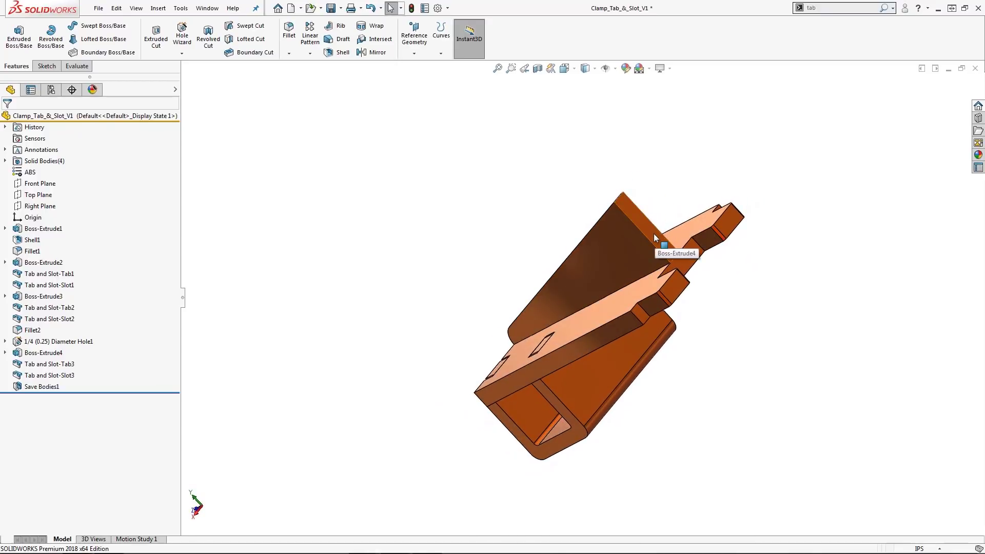
click(652, 236)
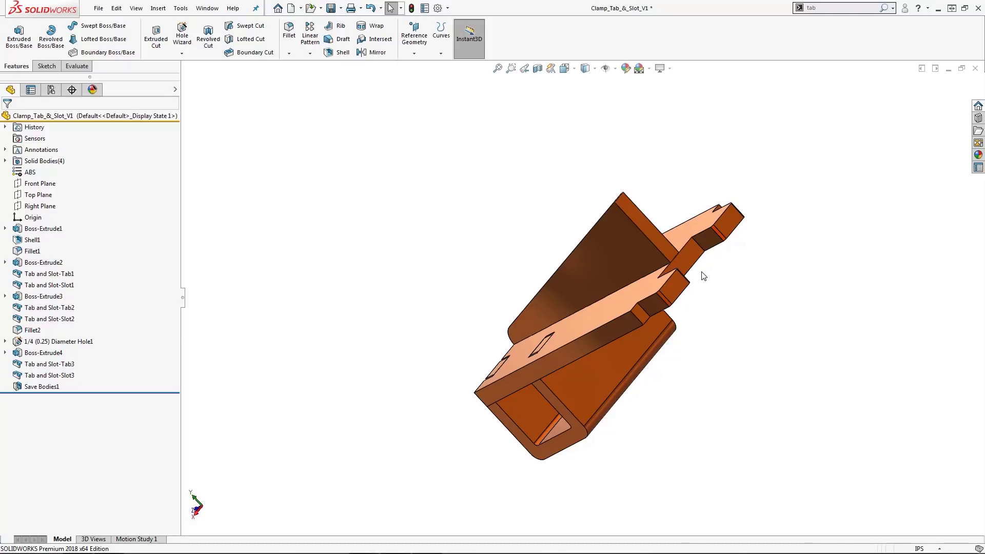
key(ctrl+7)
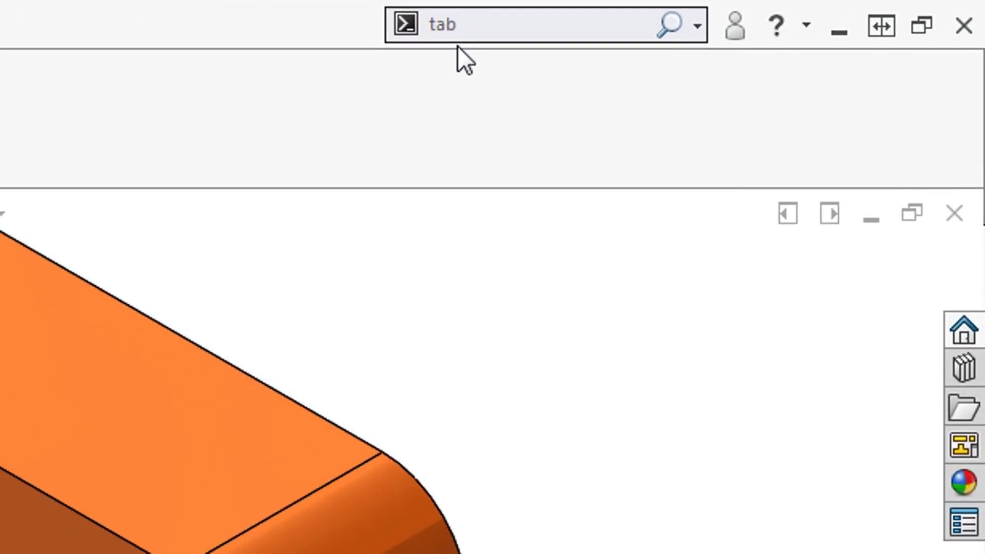
Search commands for 'tab' and reveal Tab and Slot's location under Insert > Sheet Metal
click(413, 37)
text(tab)
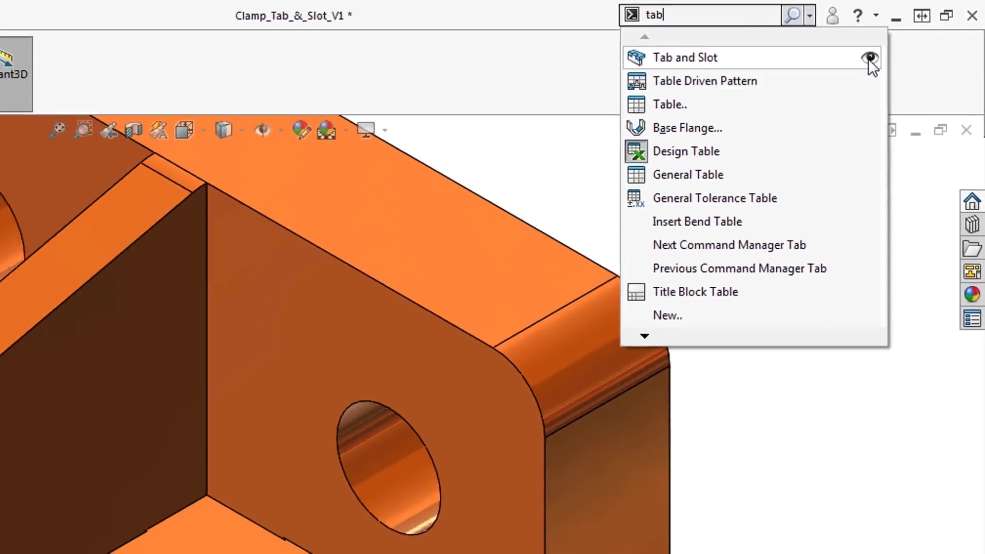
click(833, 75)
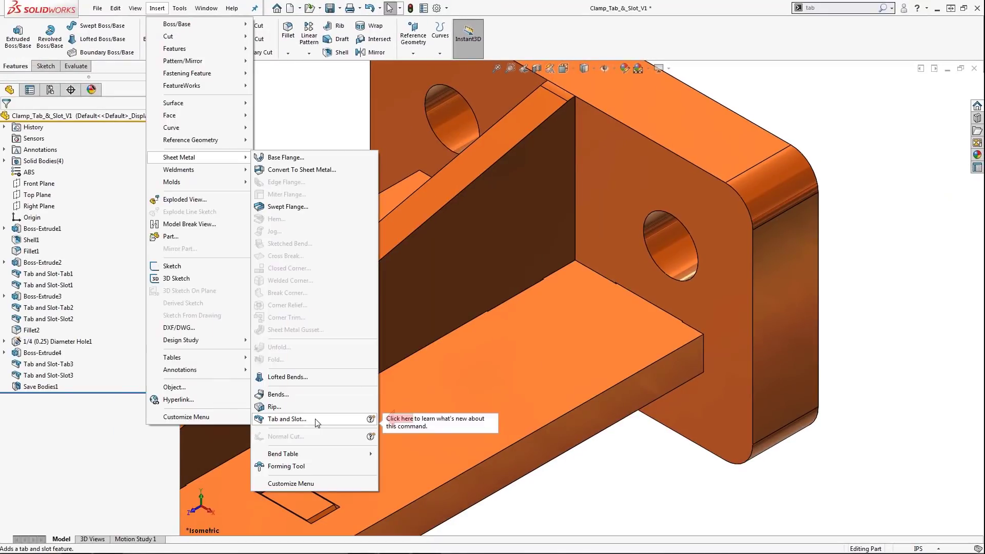
Start the Tab and Slot feature and pick the support's vertical edge for the tabs
click(287, 419)
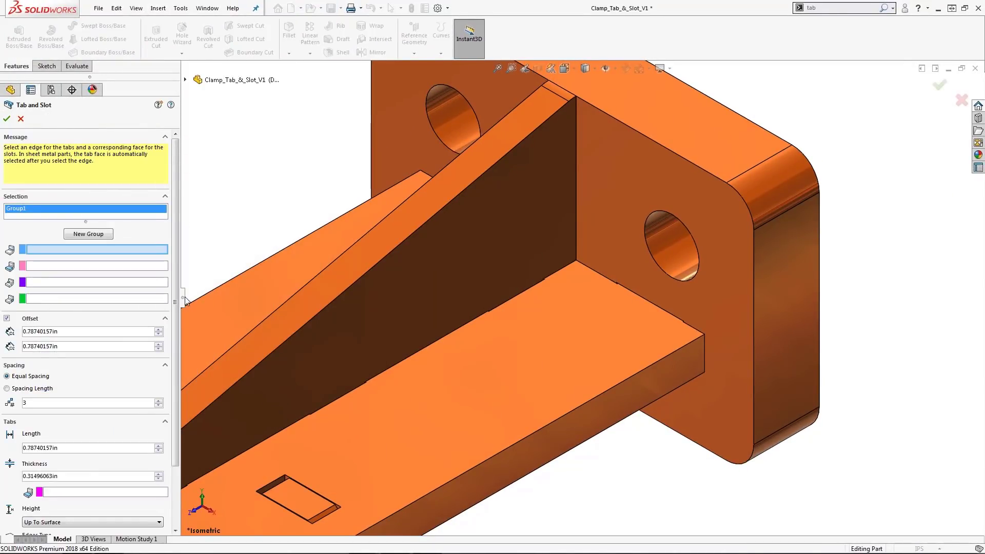
drag(182, 300, 216, 297)
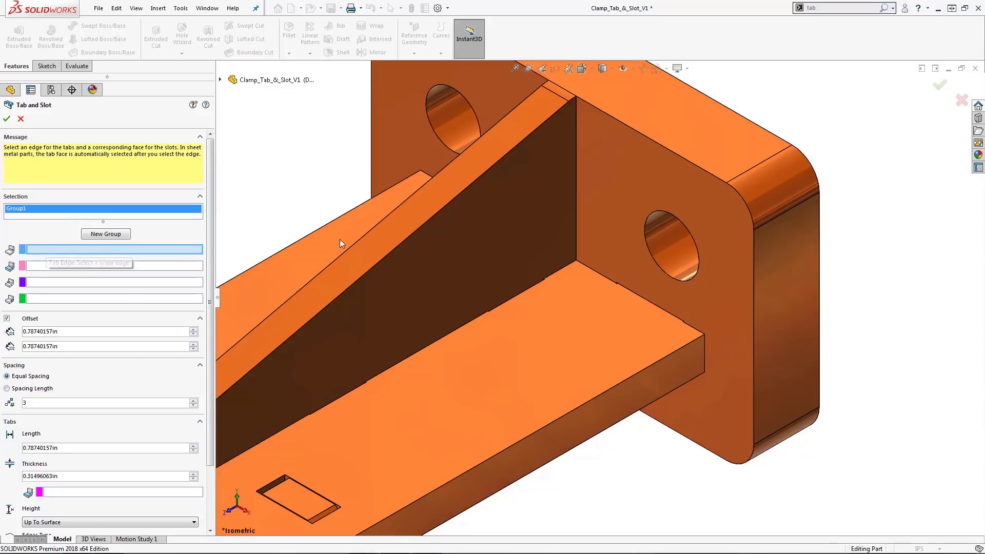
click(574, 220)
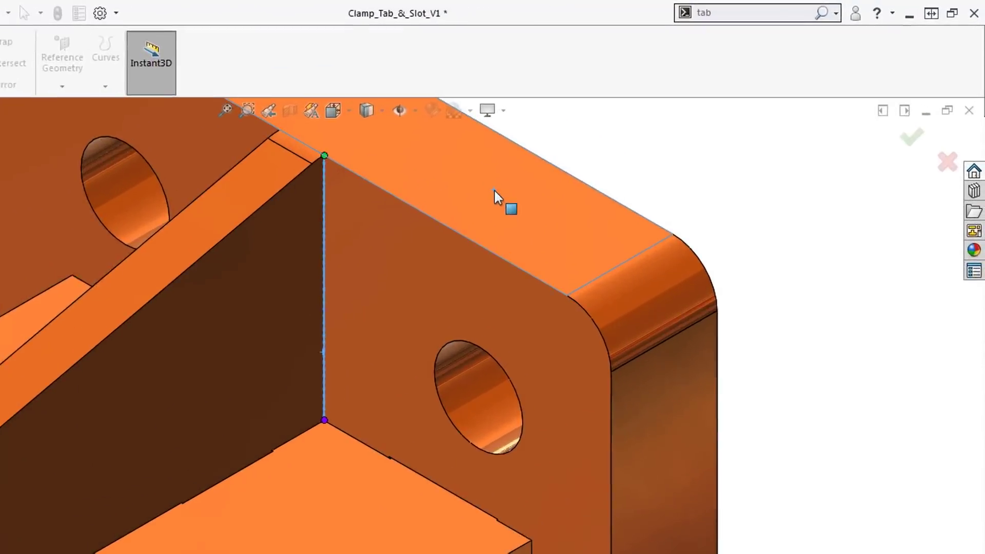
Use Select Other to choose the hidden back plate face for the slots
right_click(681, 118)
click(298, 349)
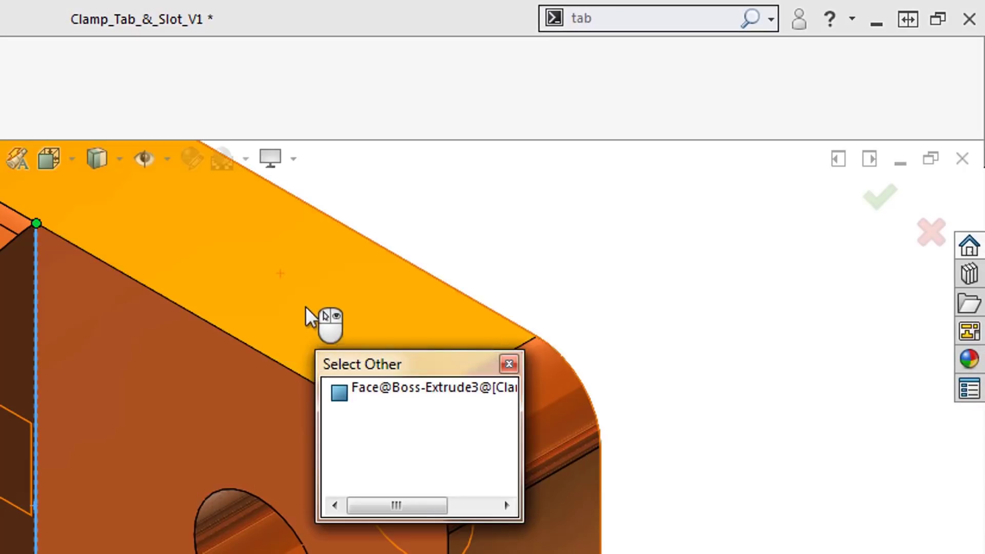
click(313, 274)
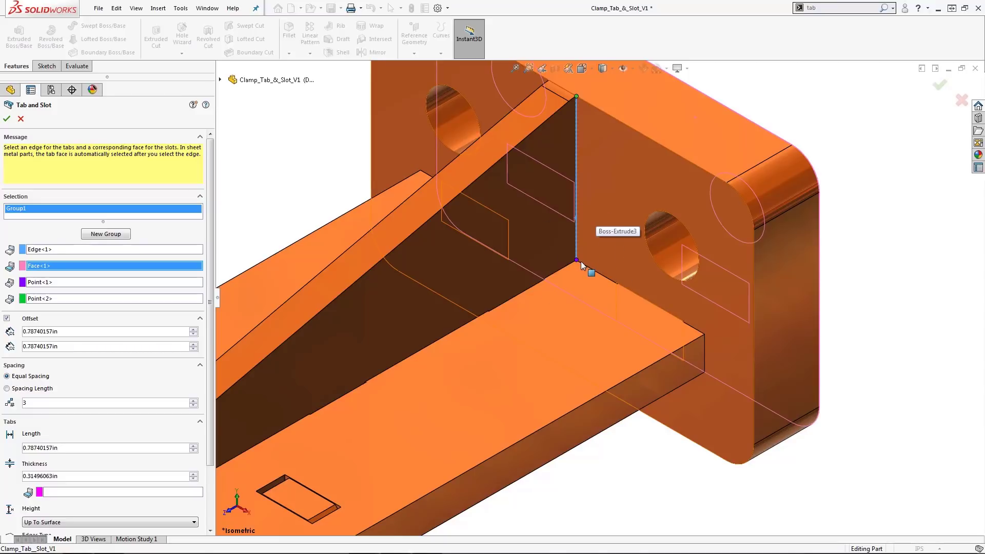
Set the tab start offset to 0.175 in and the end offset to 0
click(71, 284)
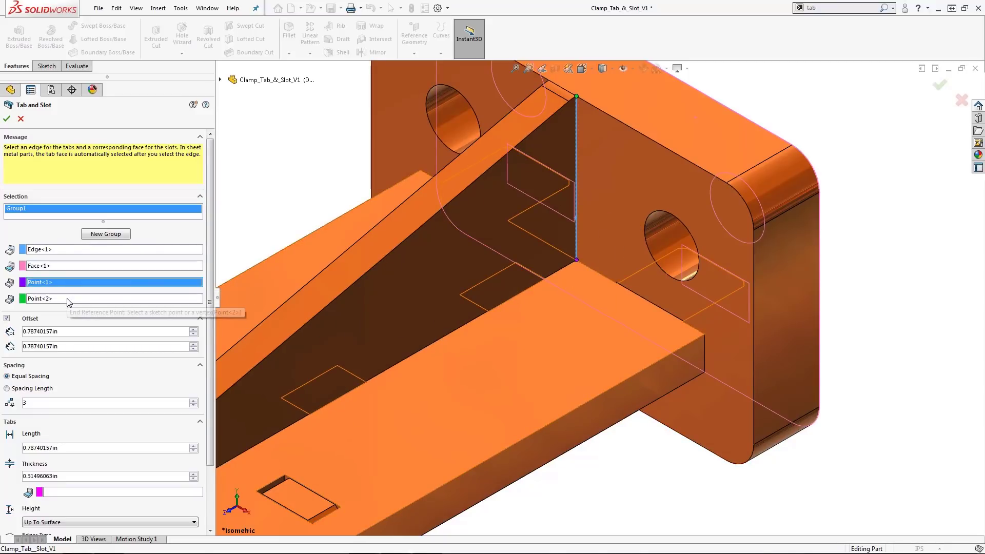
click(67, 299)
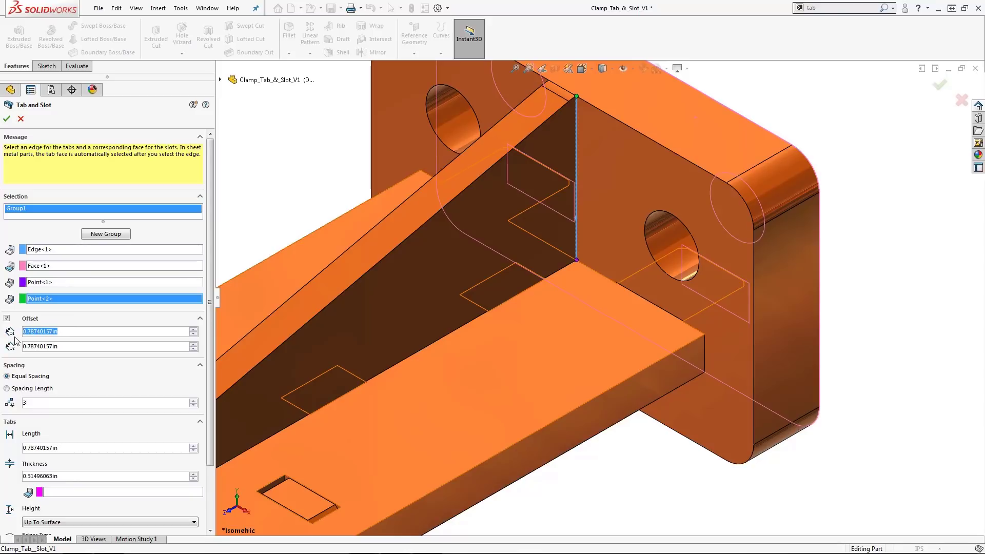
text(.)
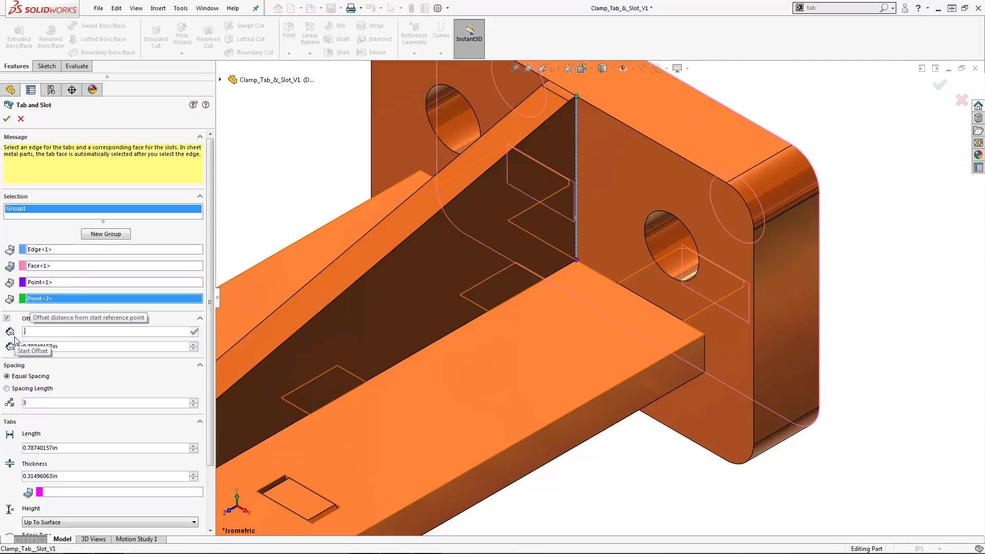
text(175)
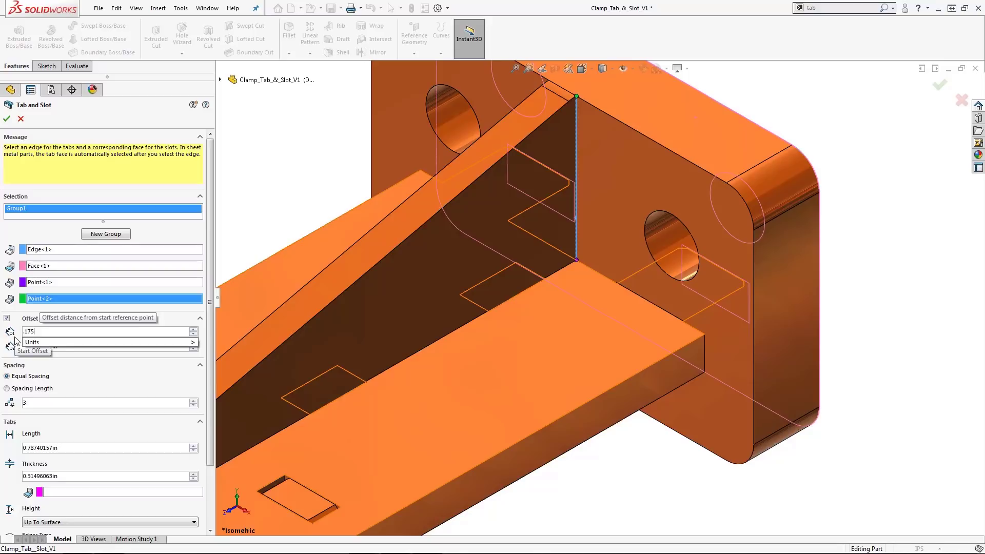
key(Tab)
text(0.)
key(Return)
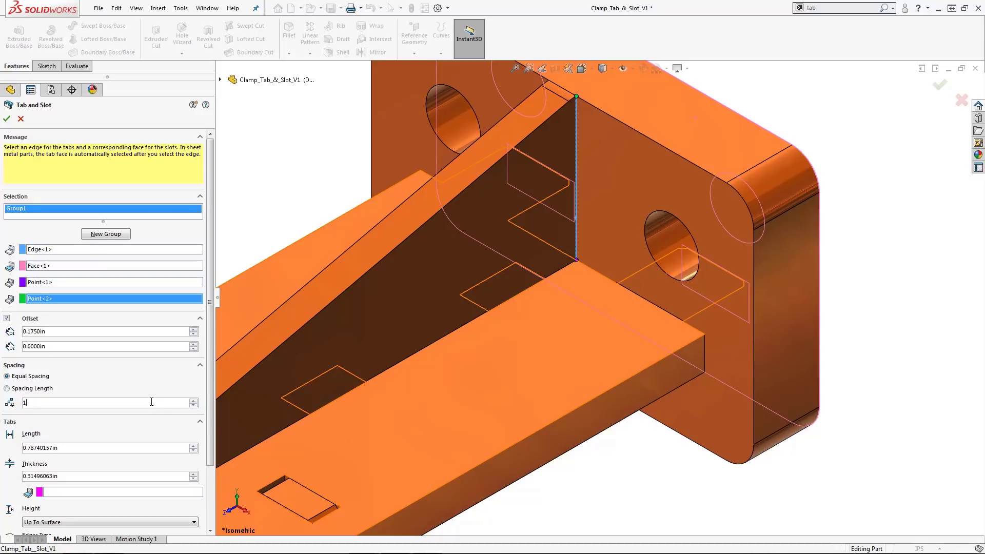
Set the tab length to 0.3 in and thickness to 0.125 in
scroll(215, 456, down, 3)
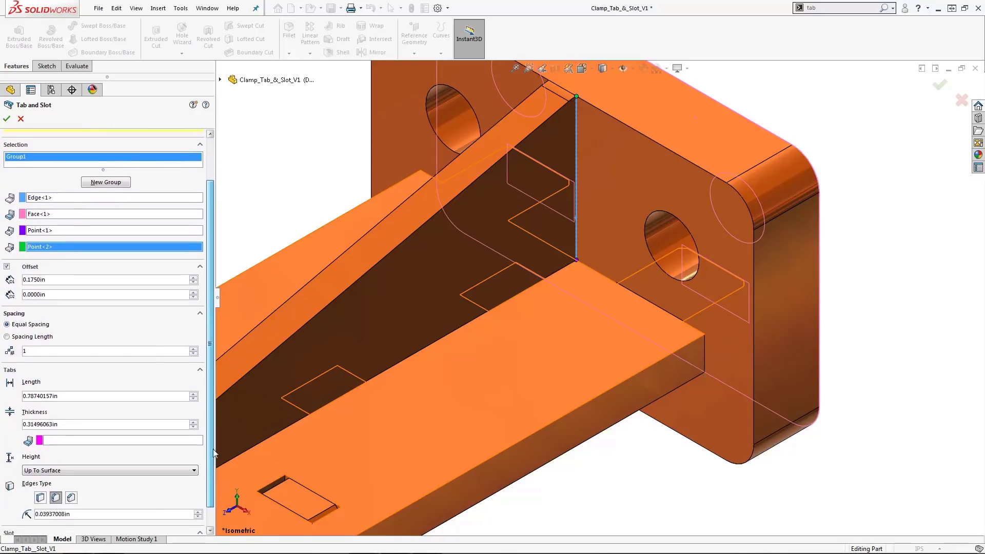
scroll(214, 457, down, 1)
double_click(53, 374)
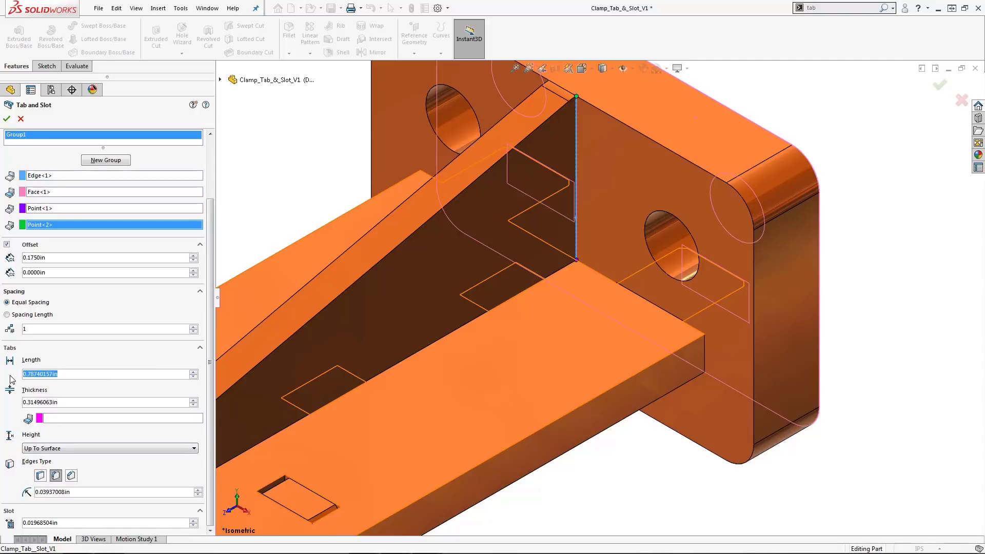
text(.3)
key(Tab)
text(.125)
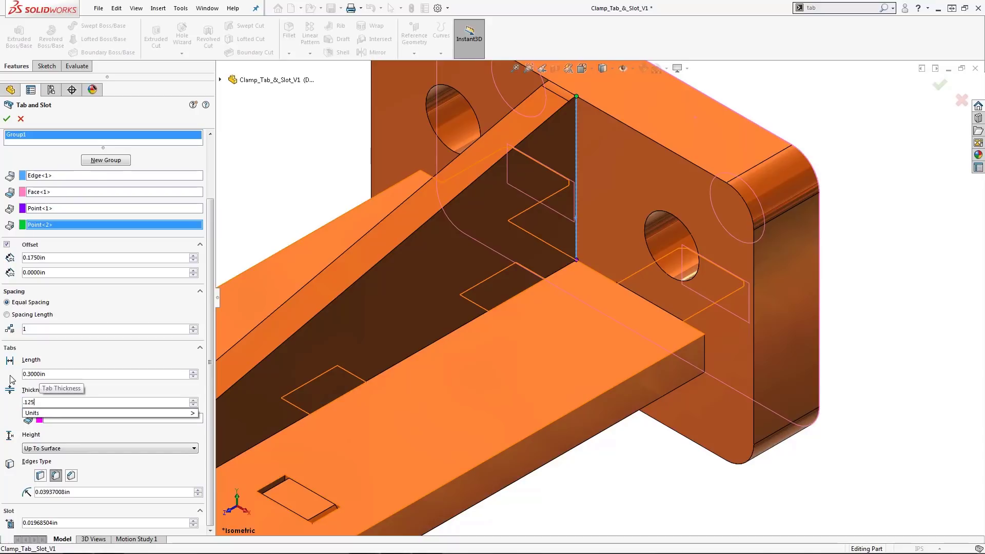
key(Tab)
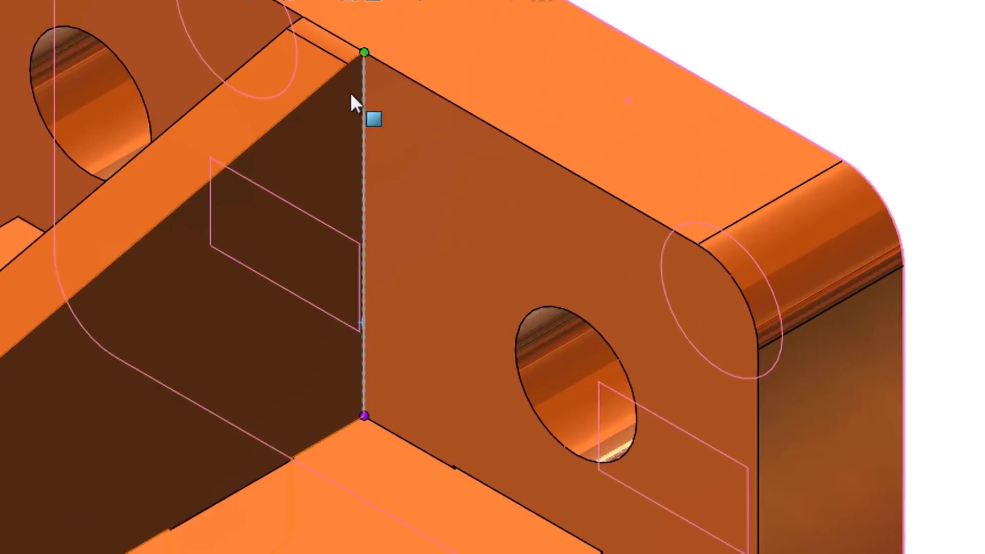
Use Select Other at the vertical edge to pick the back plate's face for the tabs
right_click(570, 115)
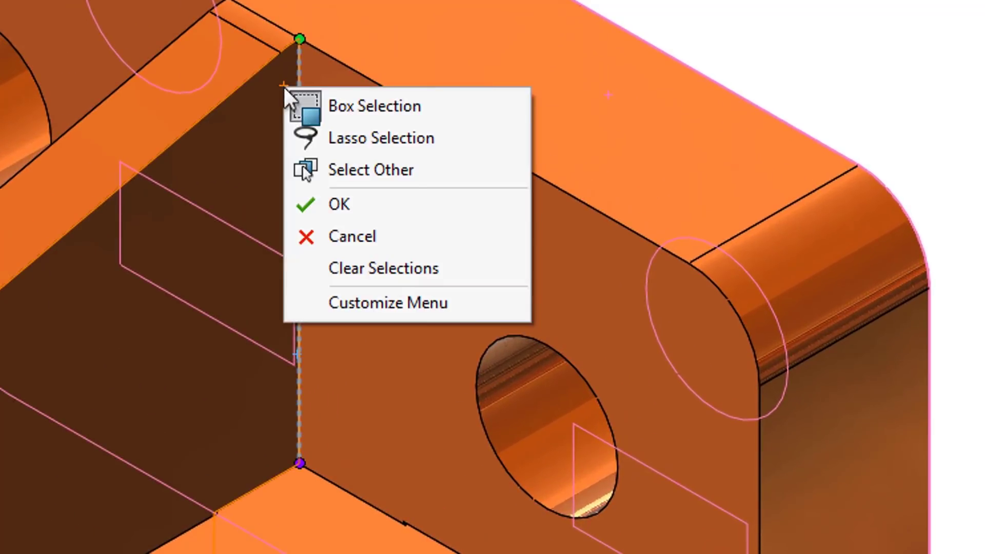
click(298, 166)
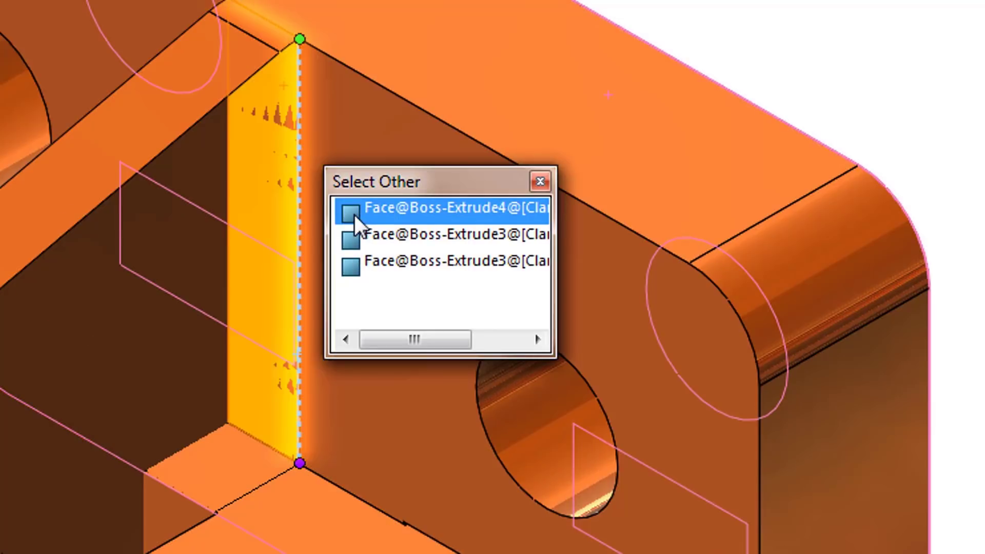
click(355, 214)
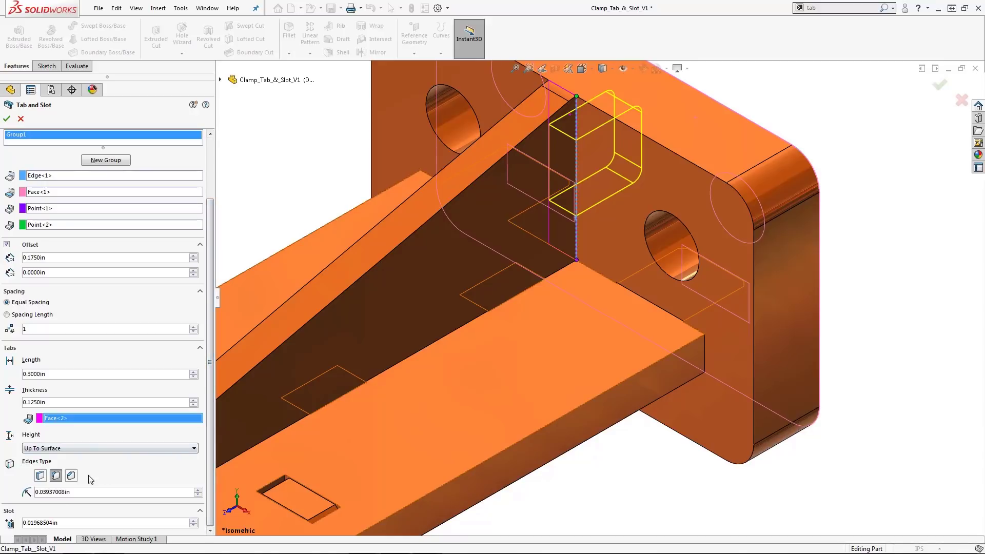
Give the tabs chamfered edges and set the slot clearance to 0.035
click(41, 476)
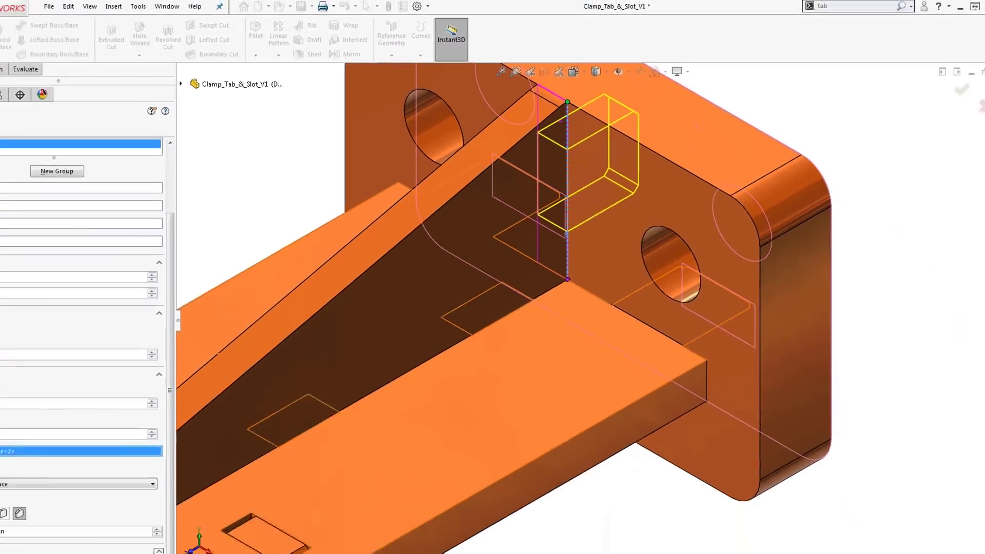
click(32, 519)
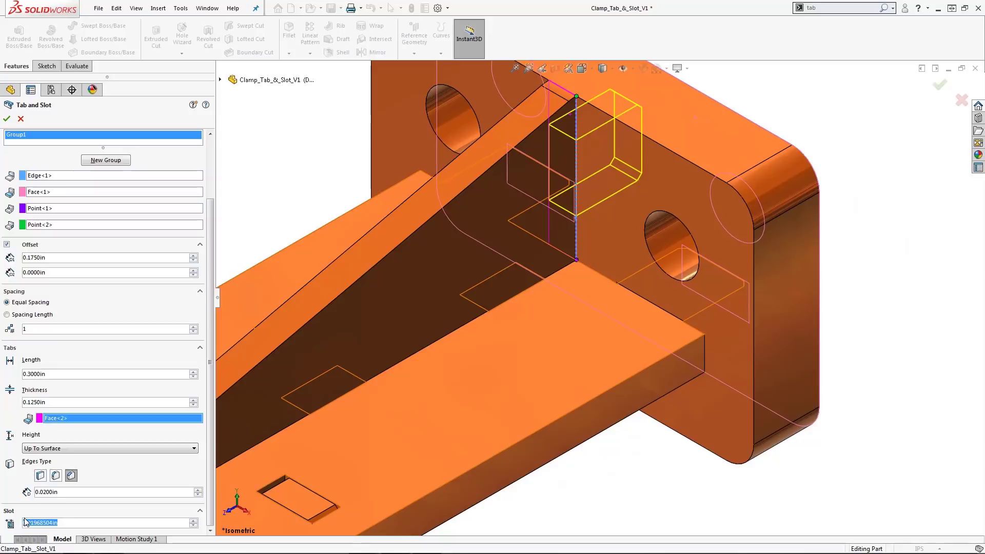
text(0.035)
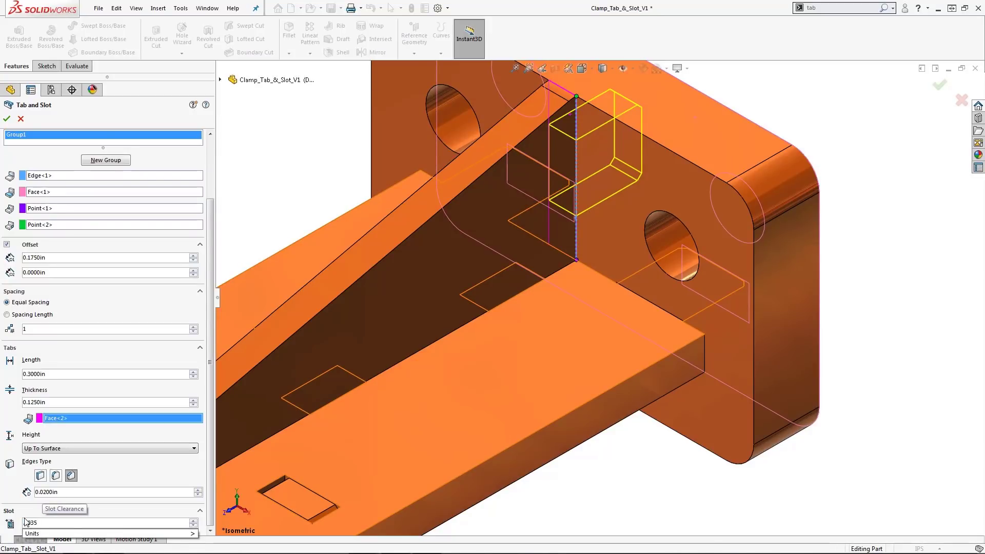
right_click(324, 170)
Create the Tab and Slot feature and inspect the new tabs with the back plate hidden
click(343, 200)
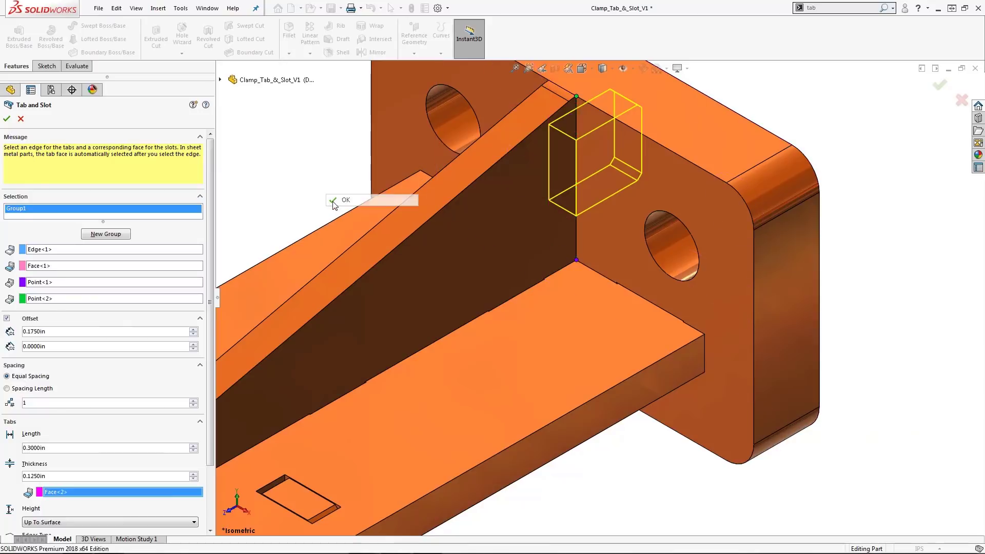
scroll(554, 294, up, 3)
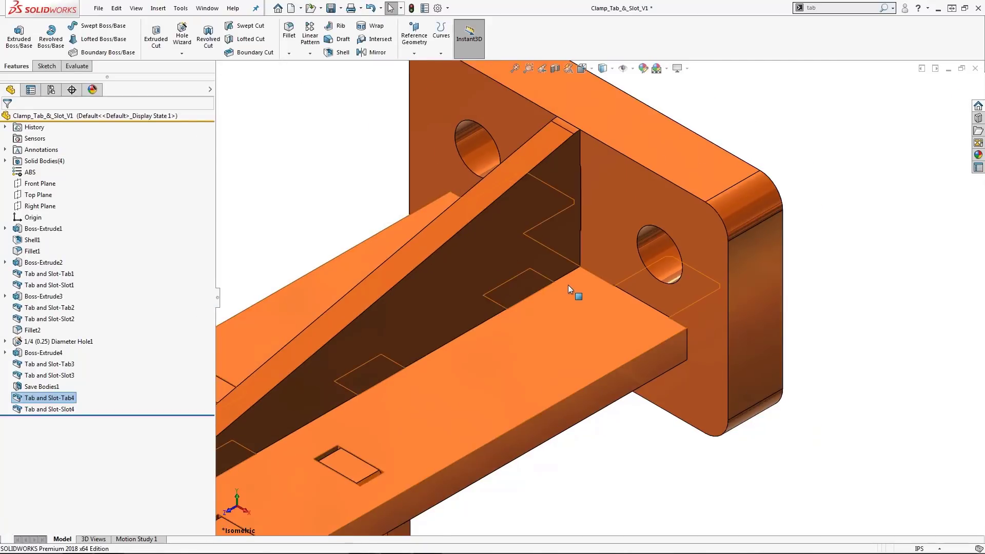
scroll(689, 165, down, 3)
key(Tab)
mouse_move(653, 242)
middle_down()
mouse_move(556, 252)
mouse_move(626, 215)
mouse_move(629, 234)
middle_up()
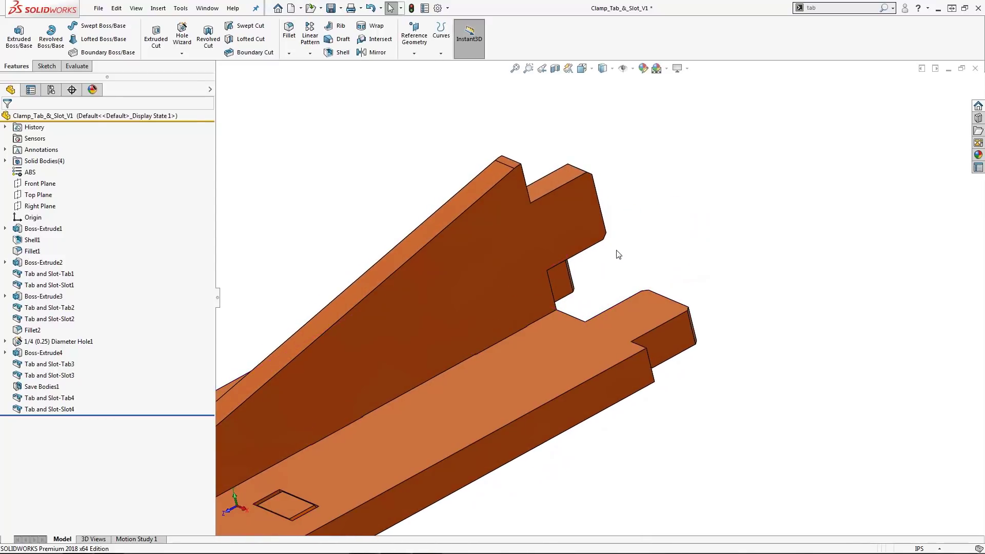
key(shift+Tab)
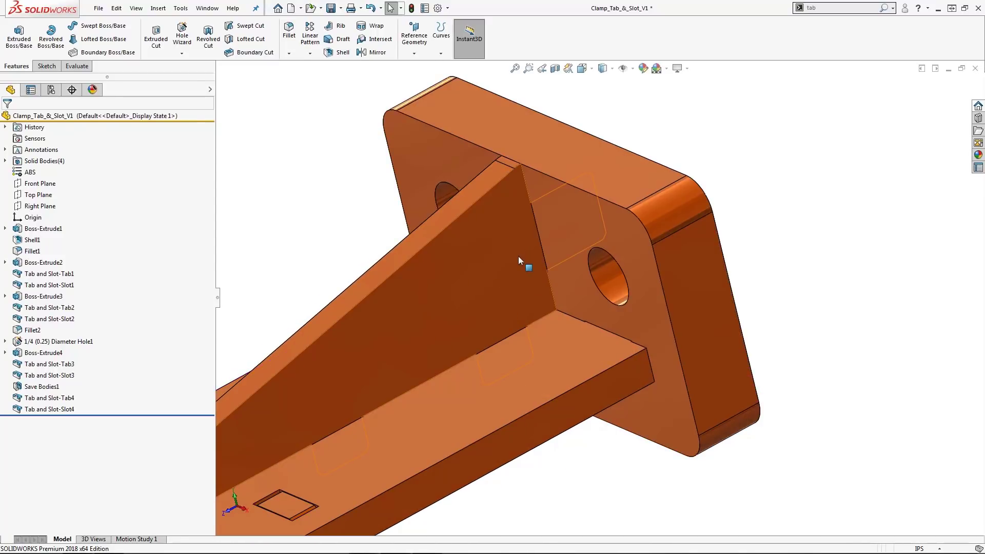
key(Tab)
Isolate the back plate to check its new slots, then exit Isolate
right_click(567, 247)
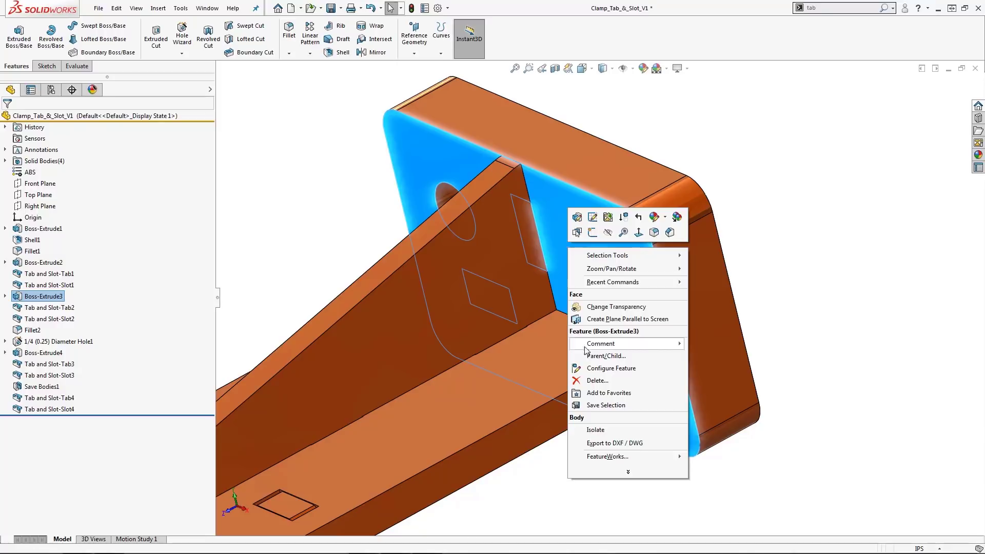
click(578, 429)
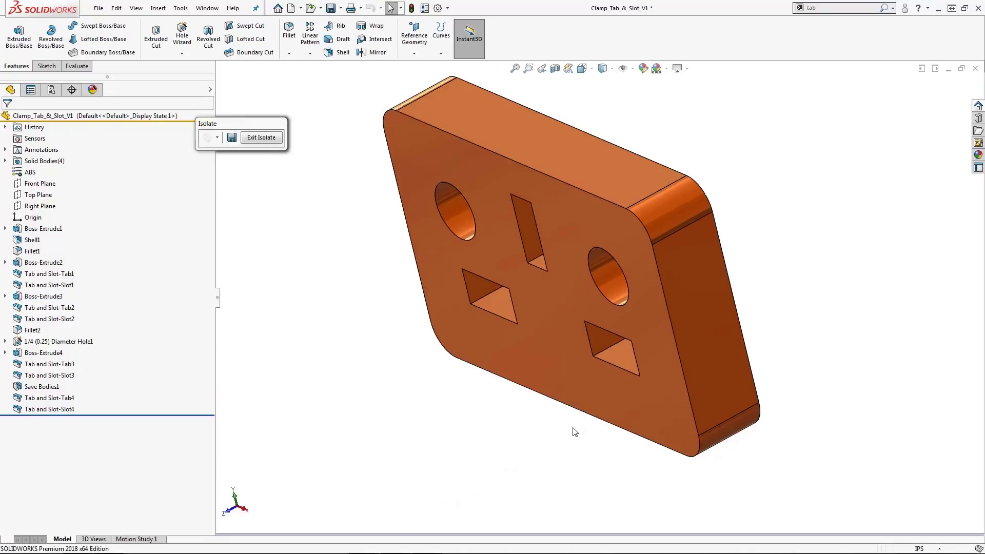
middle_drag(530, 389, 486, 303)
drag(275, 132, 334, 190)
click(331, 196)
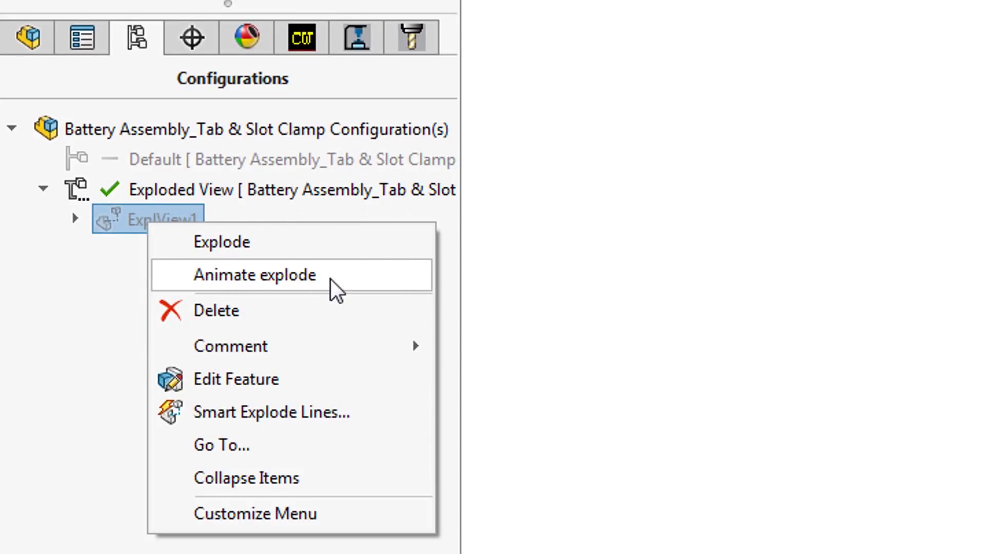
Play the ExplView1 explode animation, then begin Save As for the combination v2 part
click(331, 279)
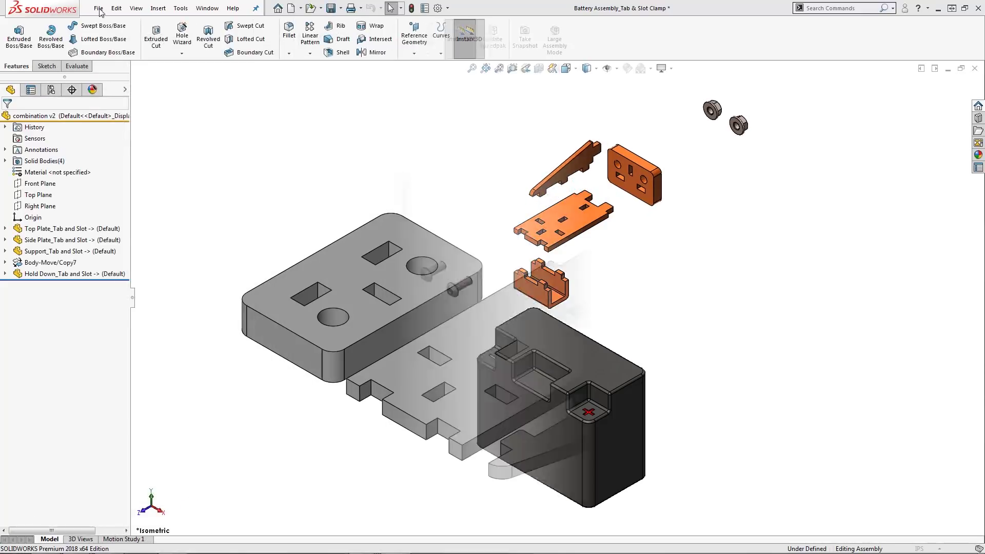
click(98, 8)
click(109, 132)
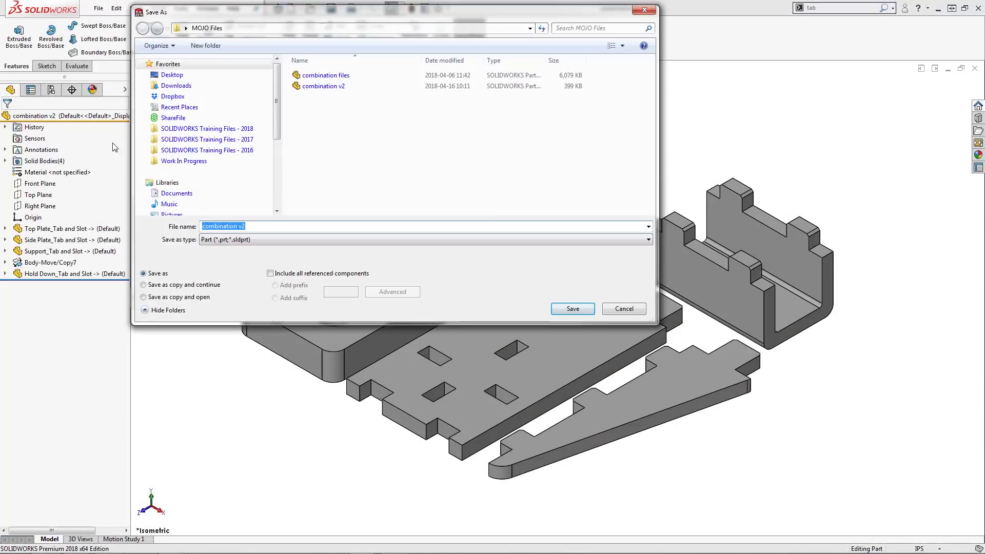
Rename the file from combination v2 to combination v3
click(306, 86)
click(255, 226)
key(End)
key(BackSpace)
text(3)
key(Tab)
Save it as an STL file with custom resolution
click(270, 240)
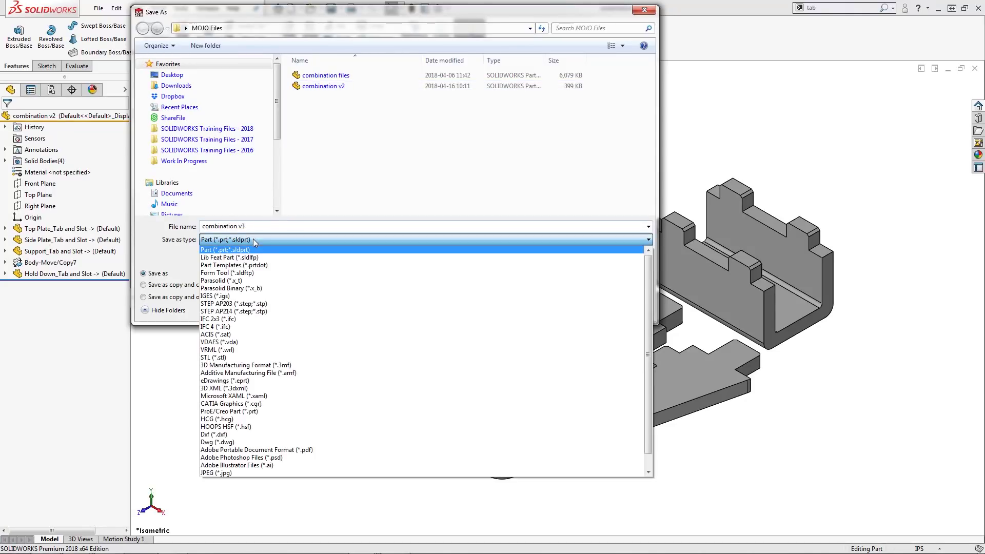
click(241, 318)
click(234, 303)
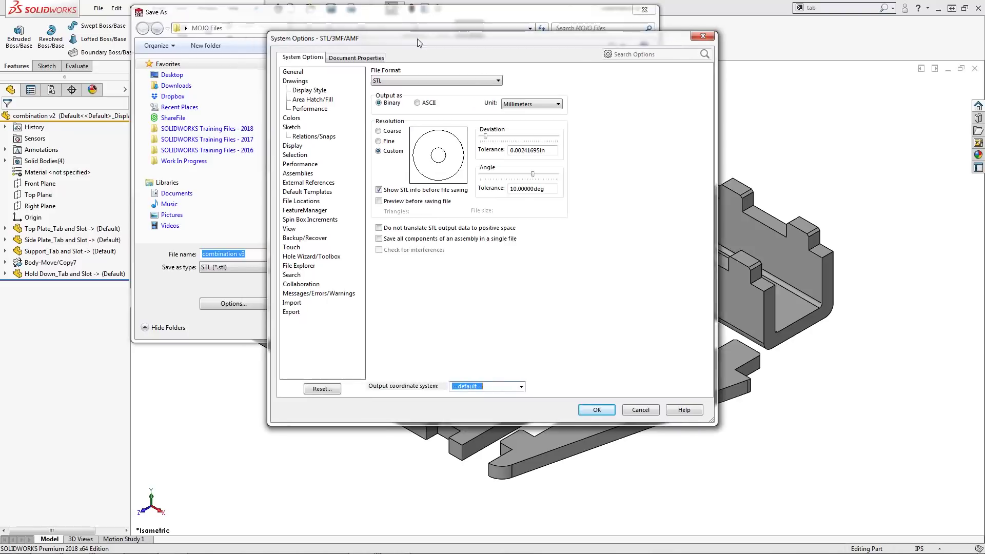
click(399, 148)
key(Return)
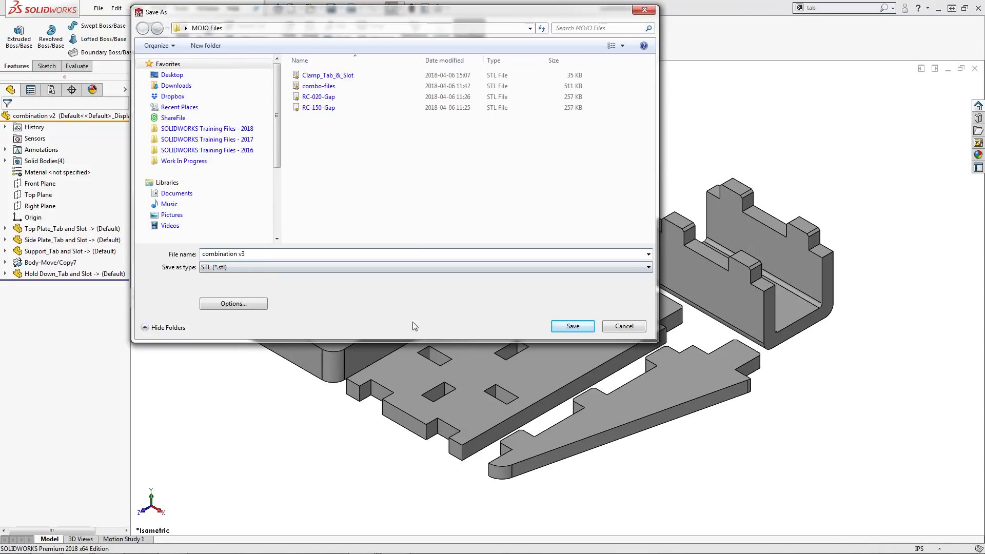
click(567, 328)
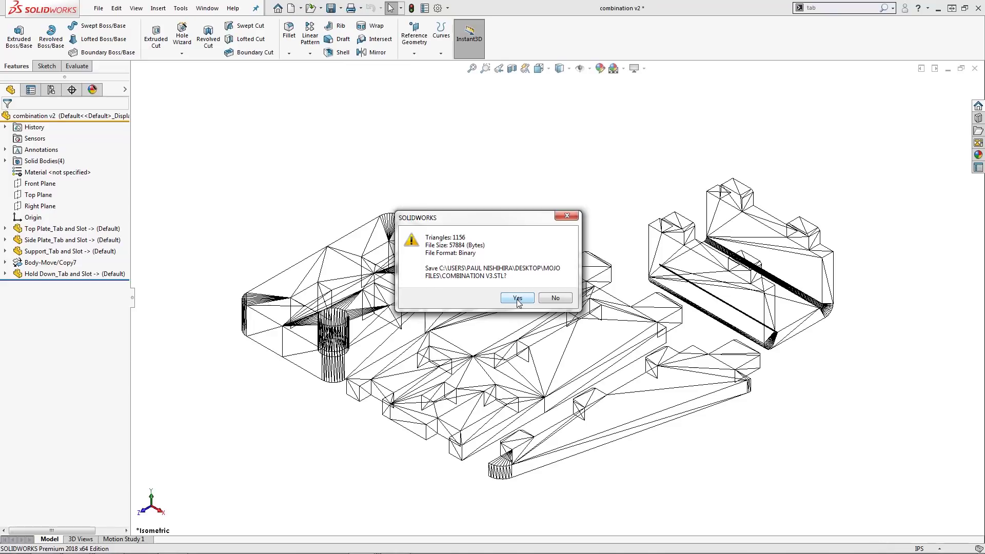